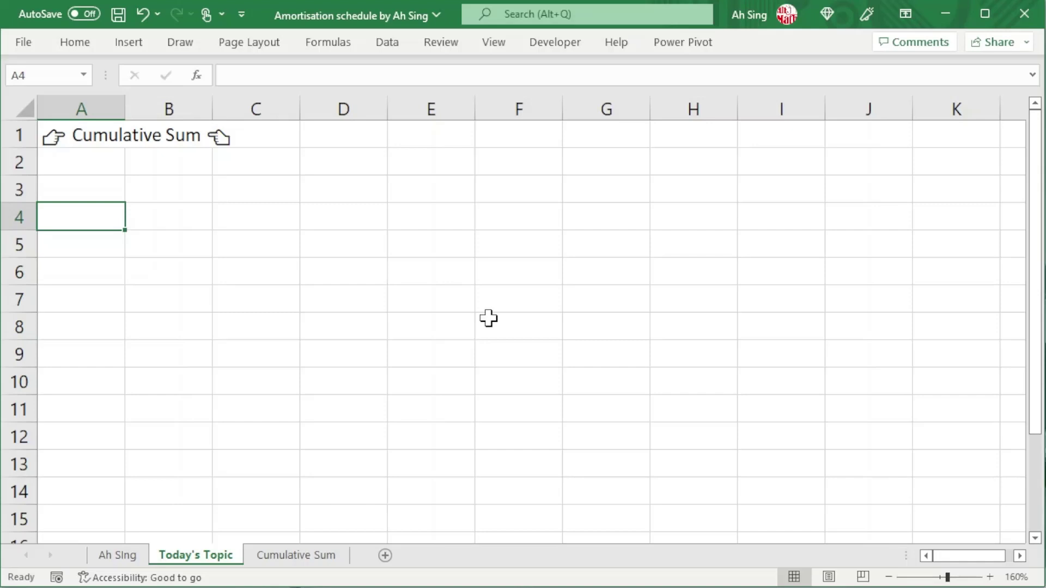
Switch to the Cumulative Sum sheet with the No., Value and empty Method columns
{"action": "left_click", "coordinate": [271, 555]}
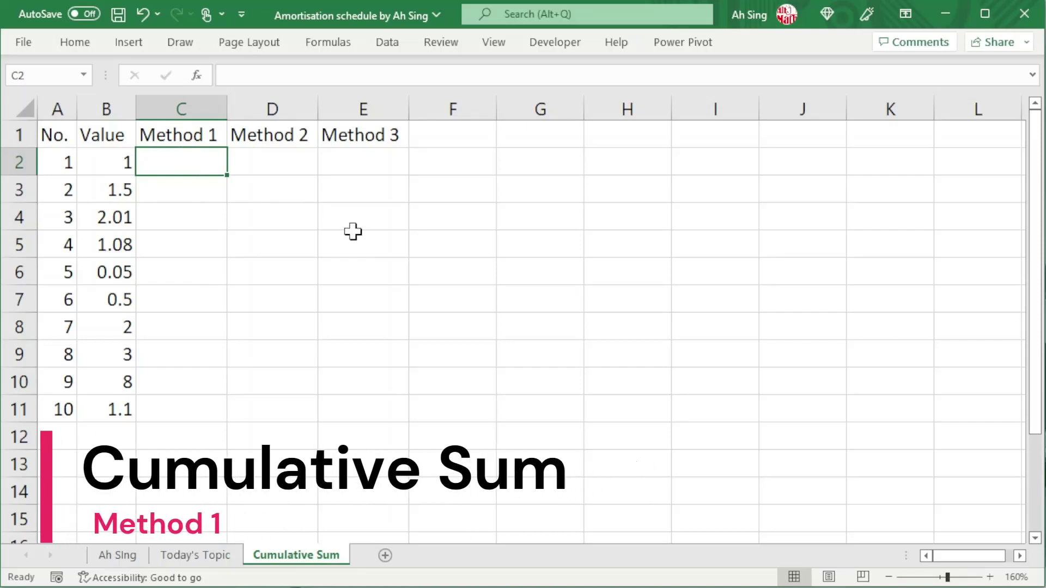
Enter =B2 in C2 and the running-total formula =C2+B3 in C3
{"action": "type", "text": "="}
{"action": "left_click", "coordinate": [119, 163]}
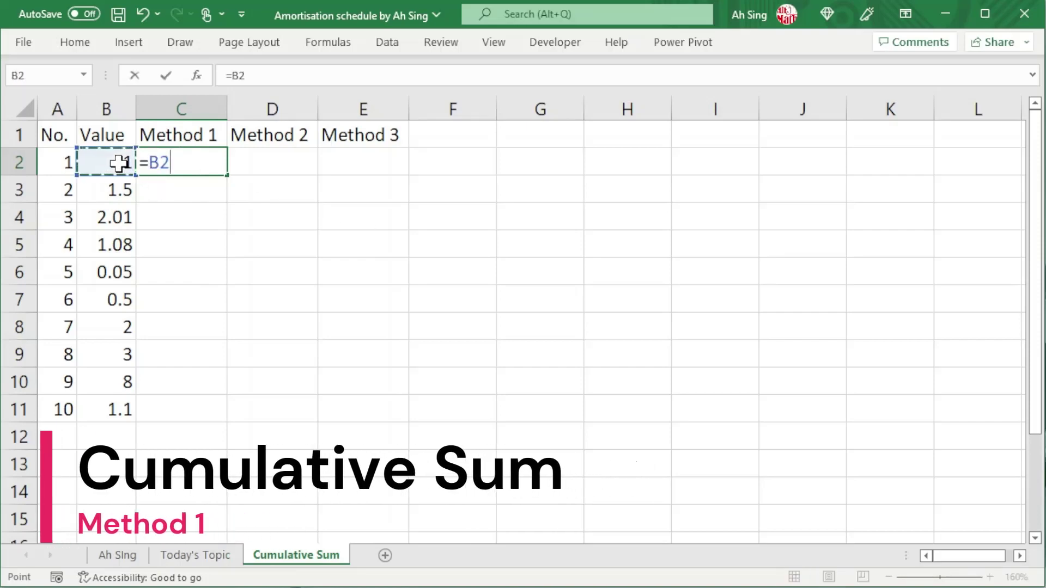
{"action": "key", "text": "Return"}
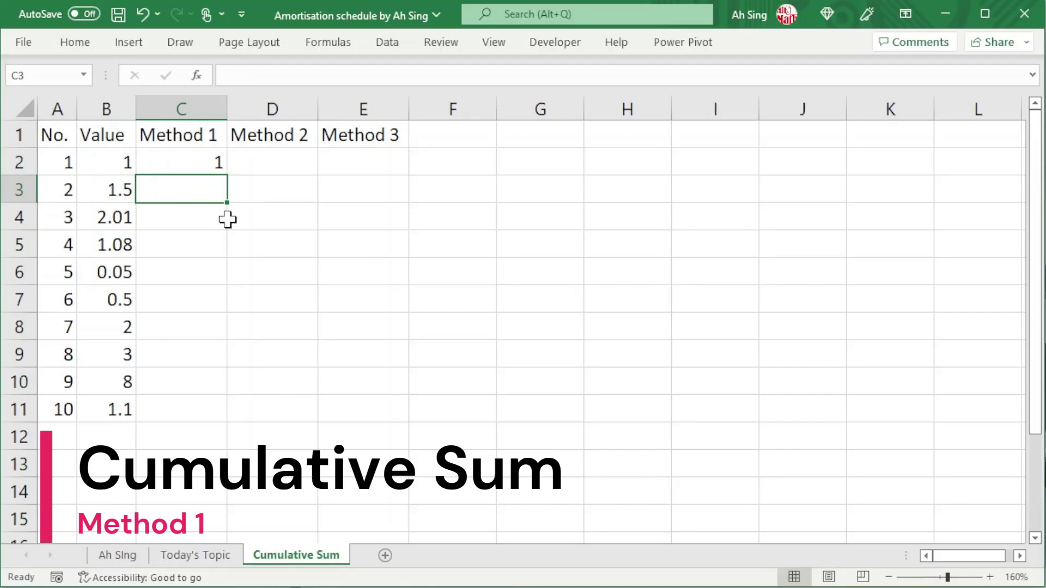
{"action": "type", "text": "="}
{"action": "key", "text": "Up"}
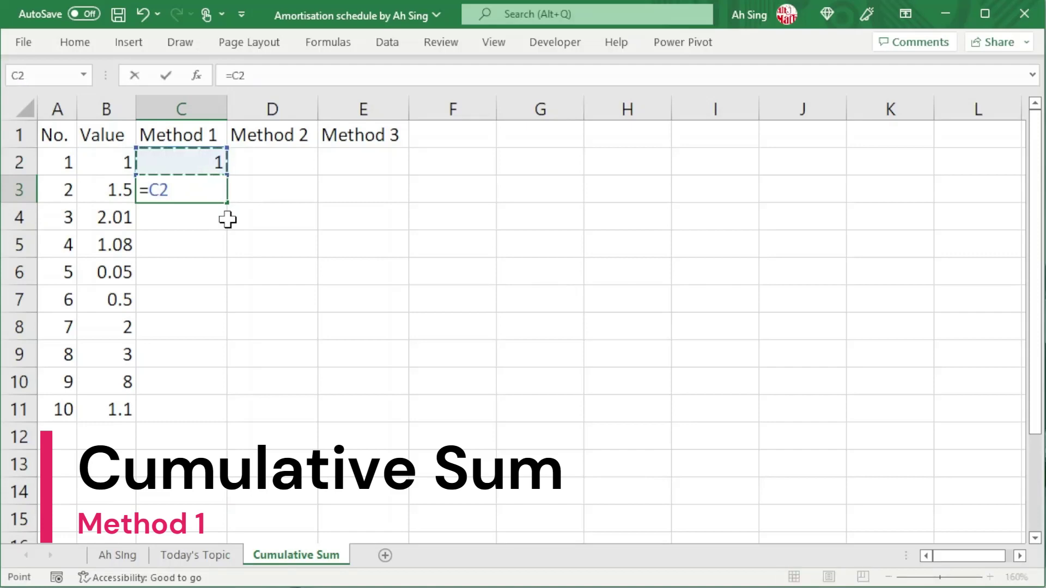
{"action": "type", "text": "+"}
{"action": "key", "text": "Left"}
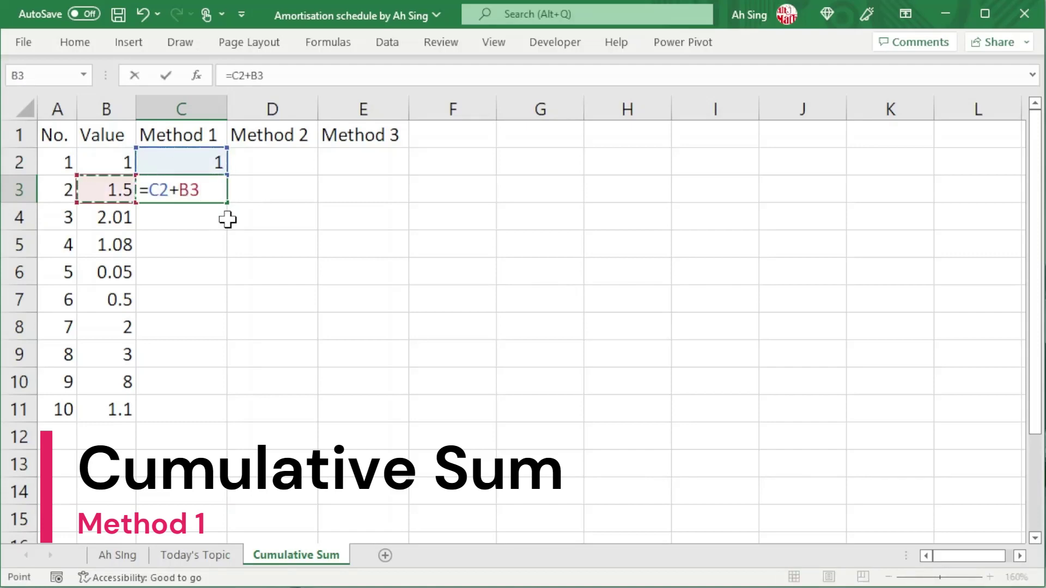
{"action": "key", "text": "Return"}
Fill the C3 running-total formula down to C11, ending at 20.24
{"action": "left_click", "coordinate": [174, 189]}
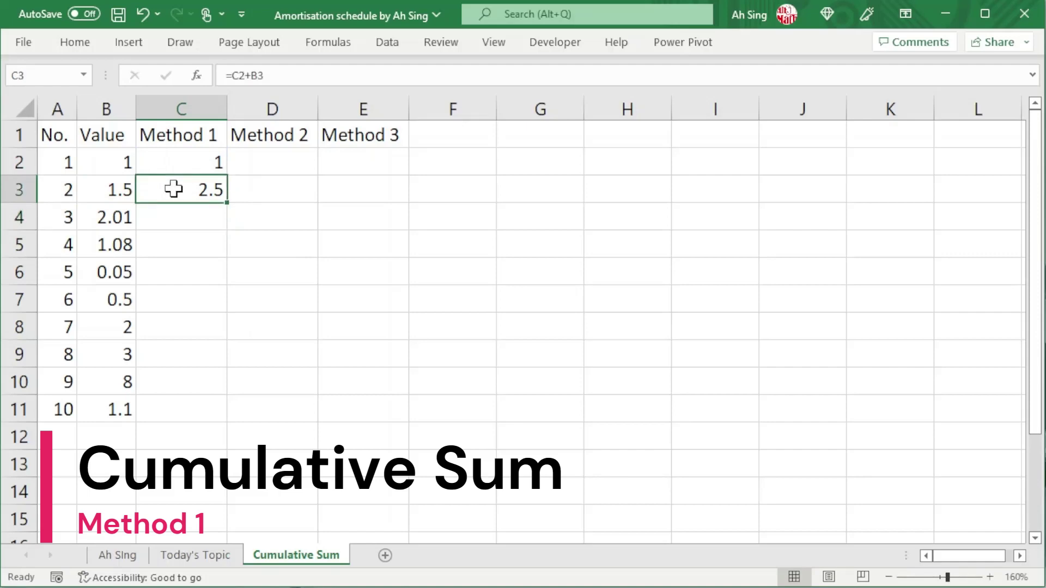
{"action": "double_click", "coordinate": [228, 203]}
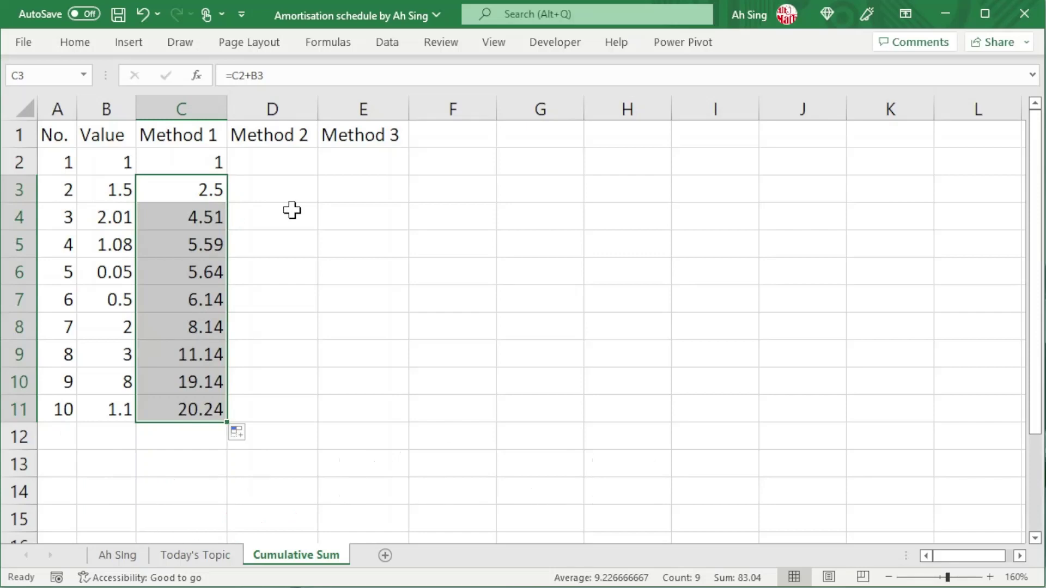
{"action": "left_click", "coordinate": [296, 163]}
Enter =SUM($B$2:B2) in D2 with the range start anchored
{"action": "type", "text": "="}
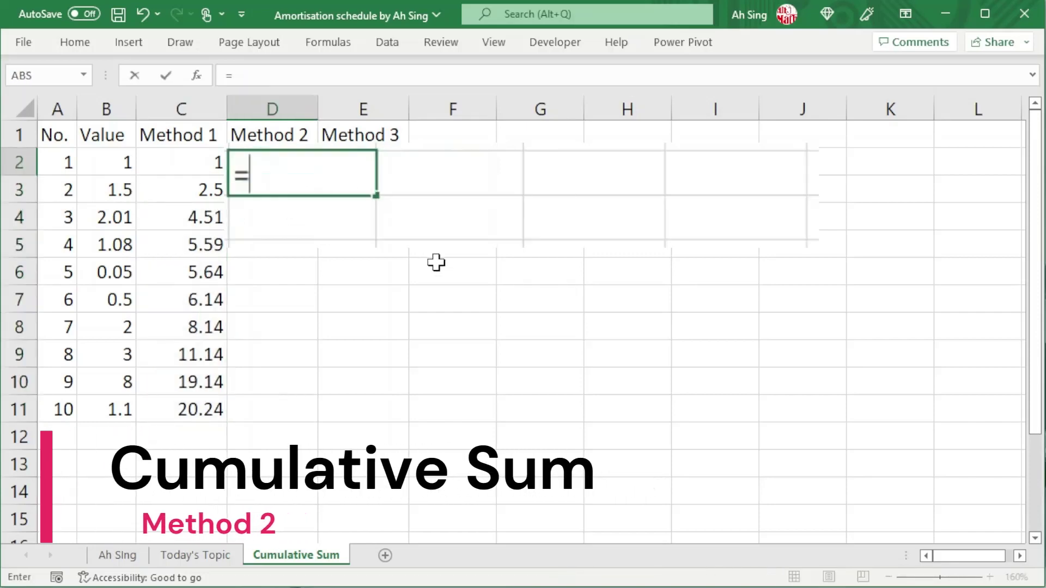
{"action": "type", "text": "sum("}
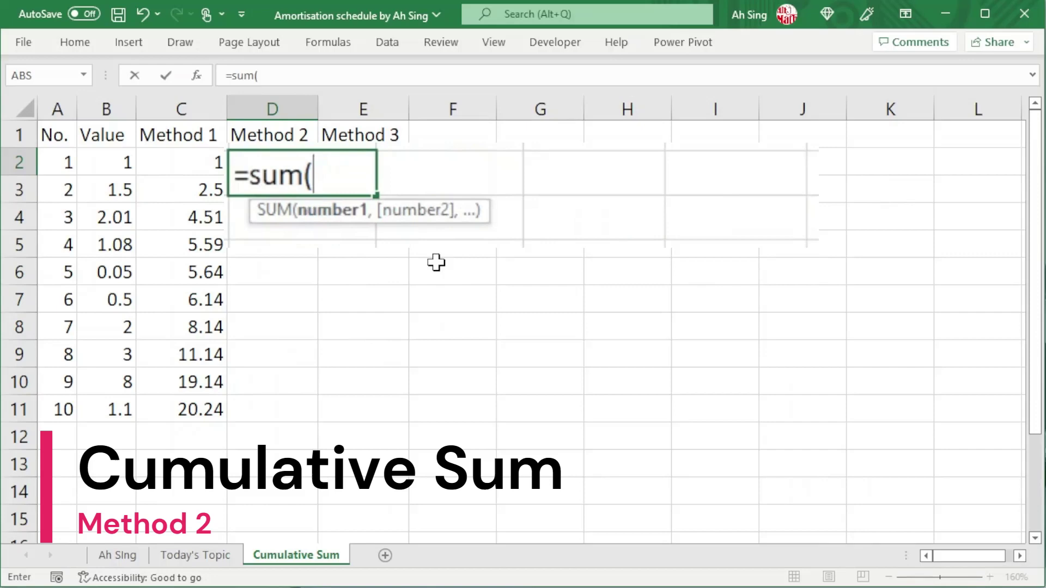
{"action": "left_click", "coordinate": [92, 161]}
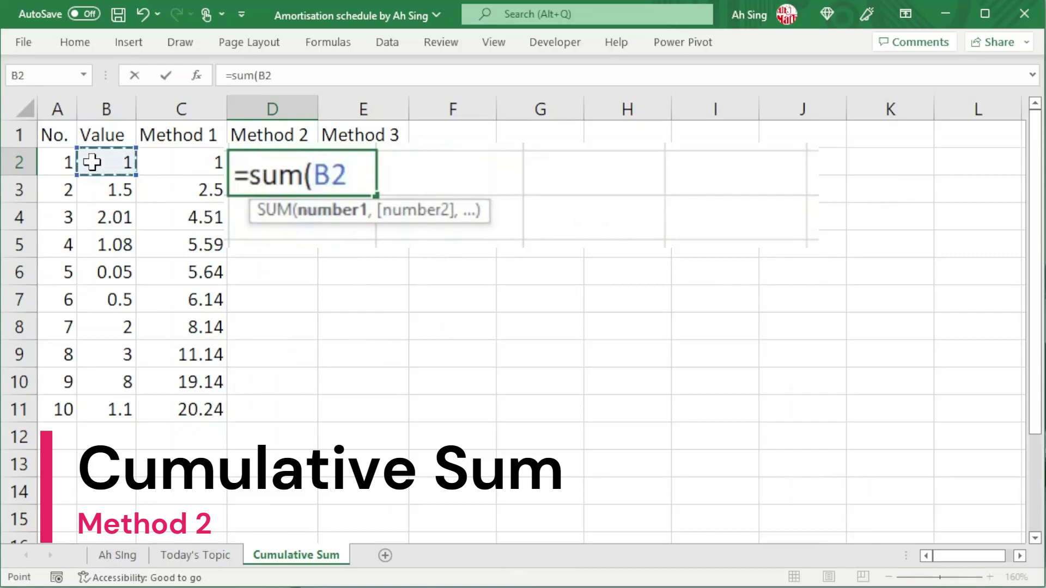
{"action": "key", "text": "F8"}
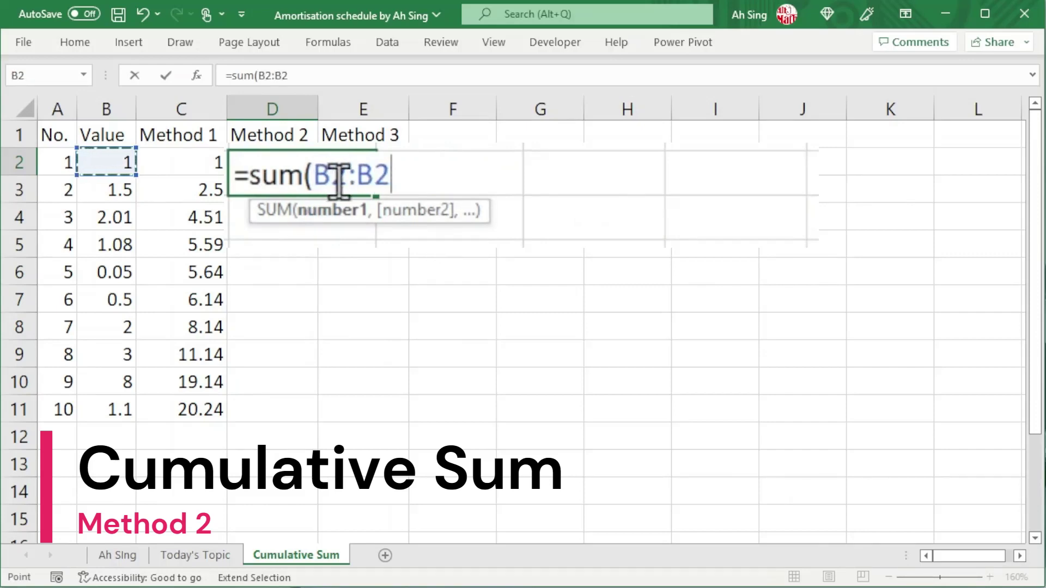
{"action": "left_click", "coordinate": [338, 182]}
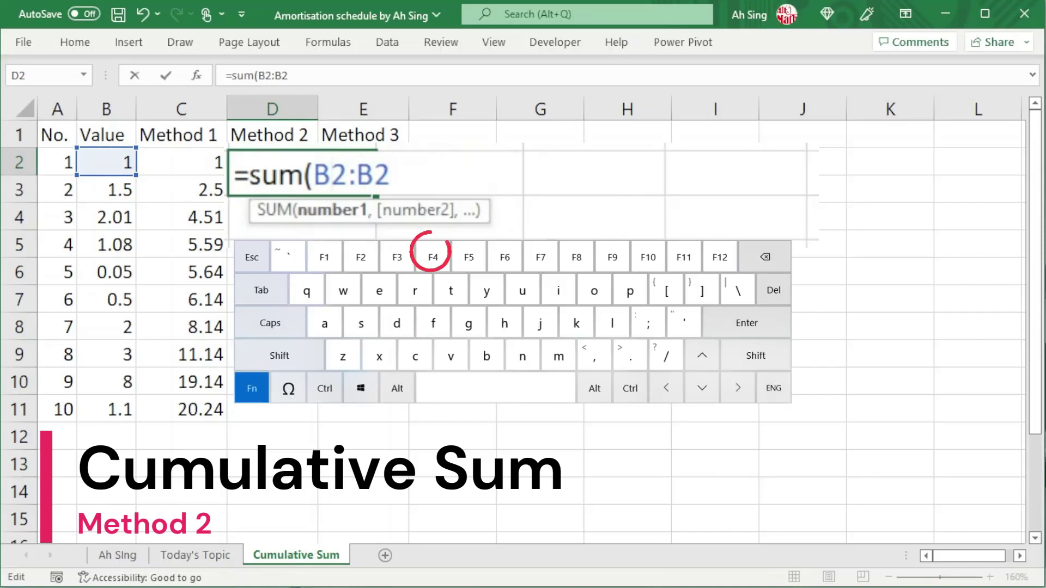
{"action": "key", "text": "F4"}
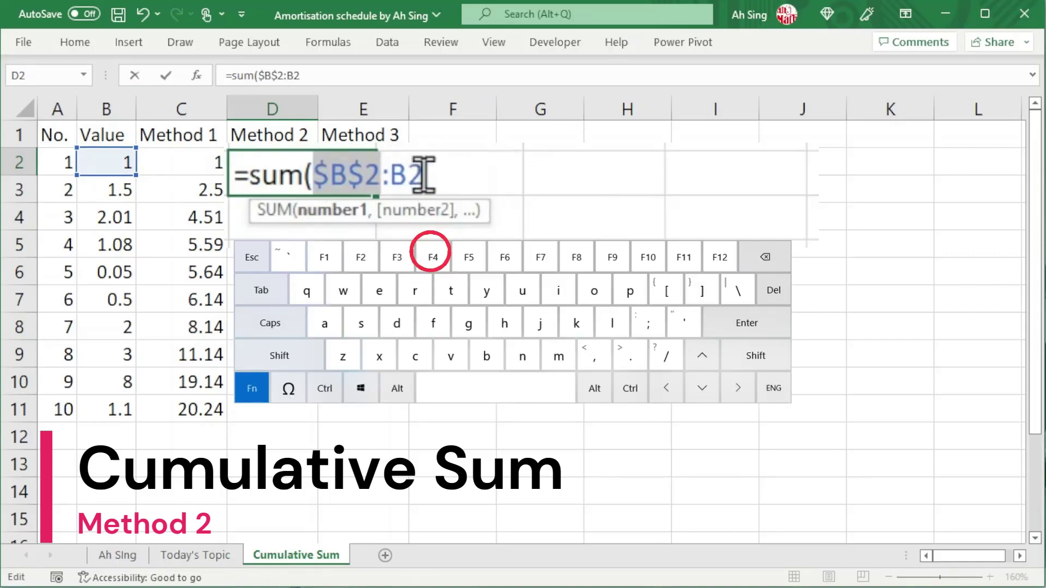
{"action": "key", "text": "Return"}
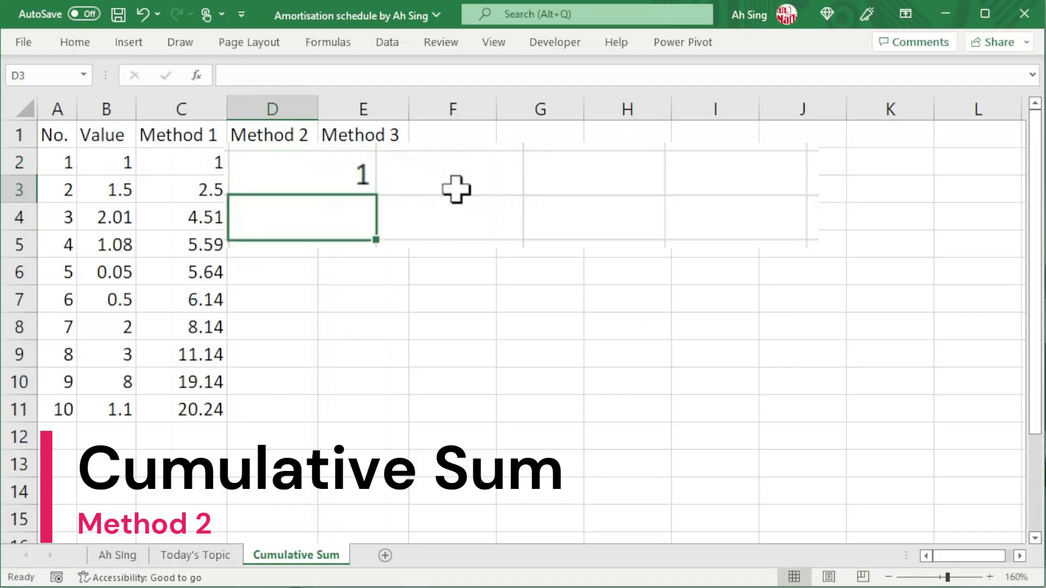
Fill the D2 SUM formula down to D11
{"action": "left_click", "coordinate": [294, 158]}
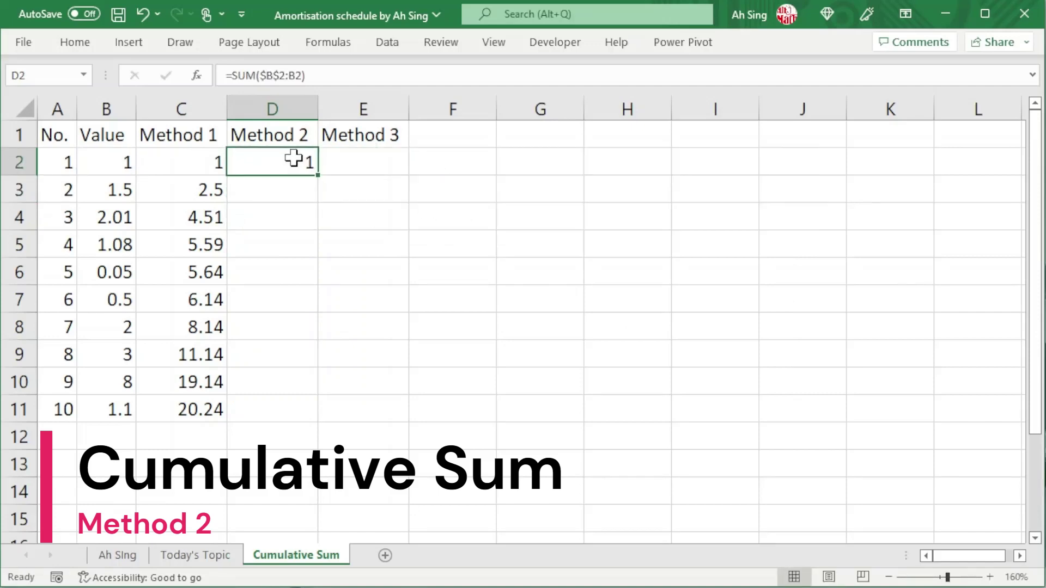
{"action": "double_click", "coordinate": [321, 177]}
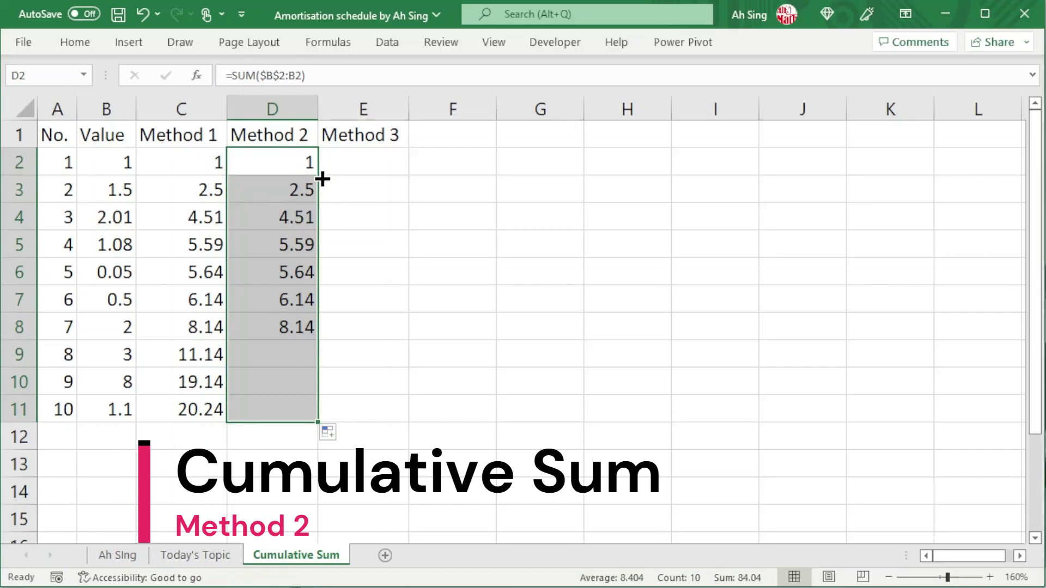
{"action": "key", "text": "Right"}
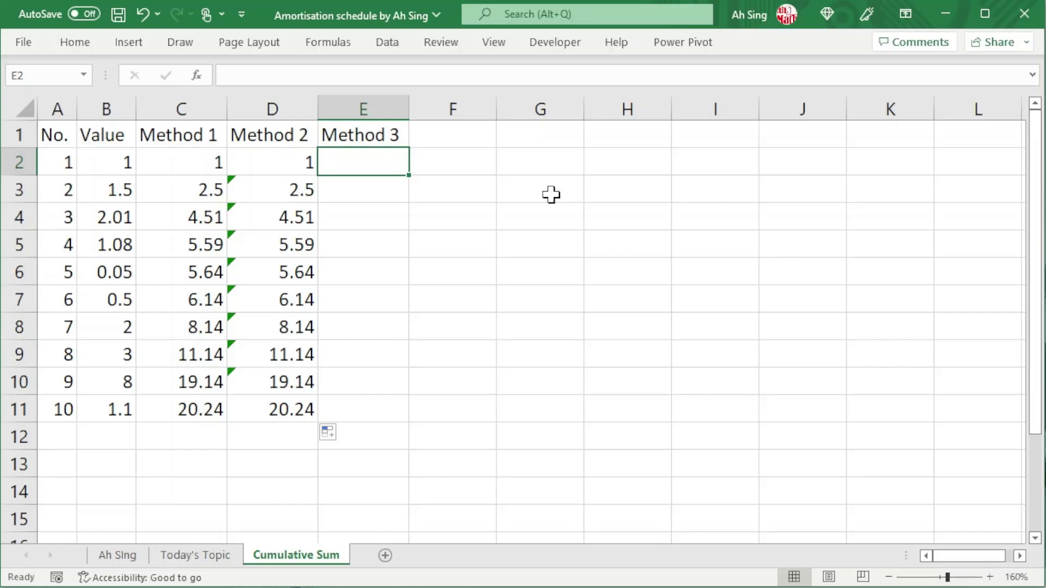
Begin =MAKEARRAY(COUNT(B:B),1,LAMBDA(r,c,SUM( in E2
{"action": "type", "text": "=mak"}
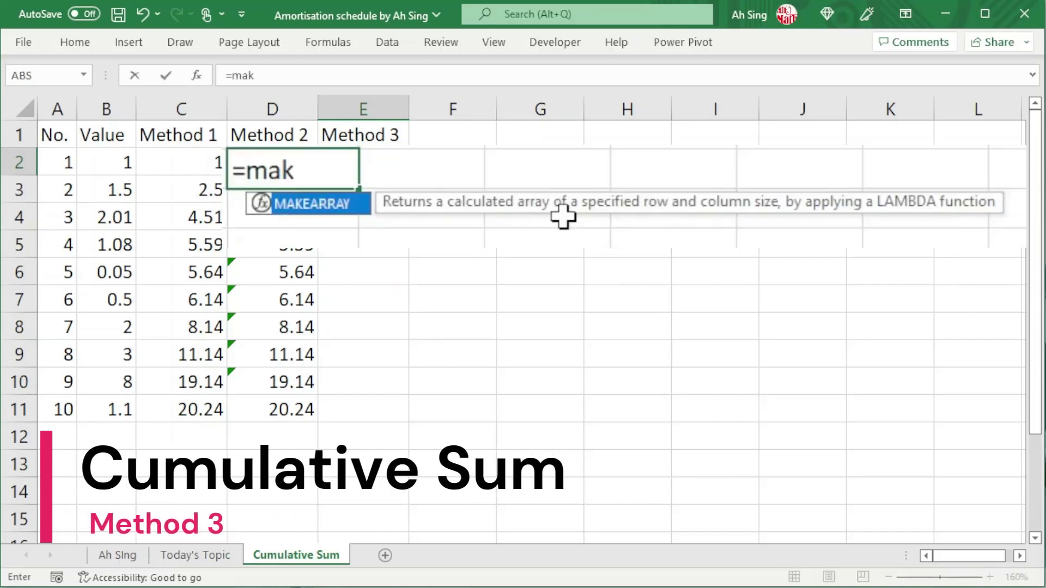
{"action": "key", "text": "Tab"}
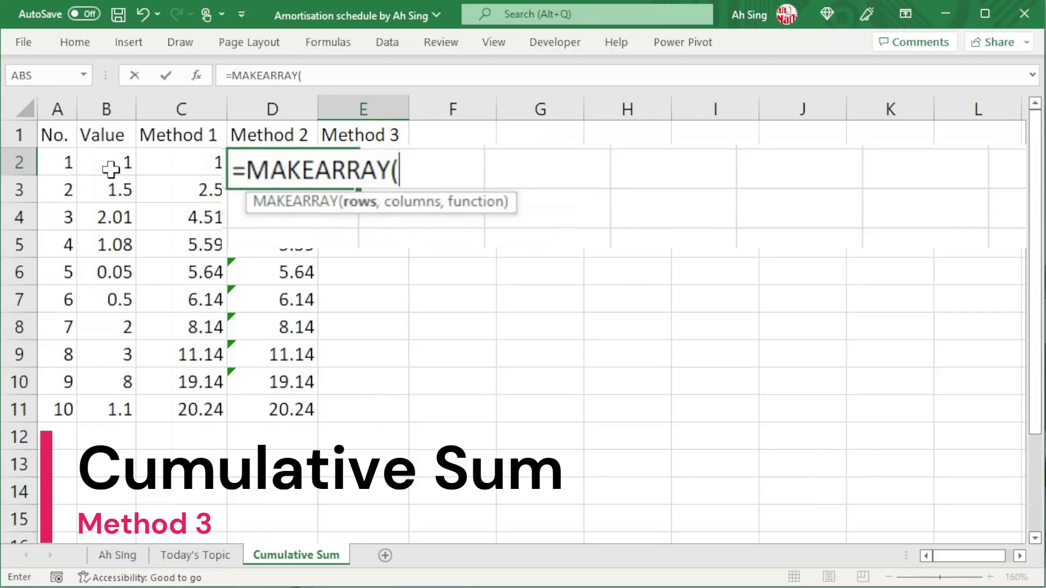
{"action": "type", "text": "c"}
{"action": "type", "text": "ount"}
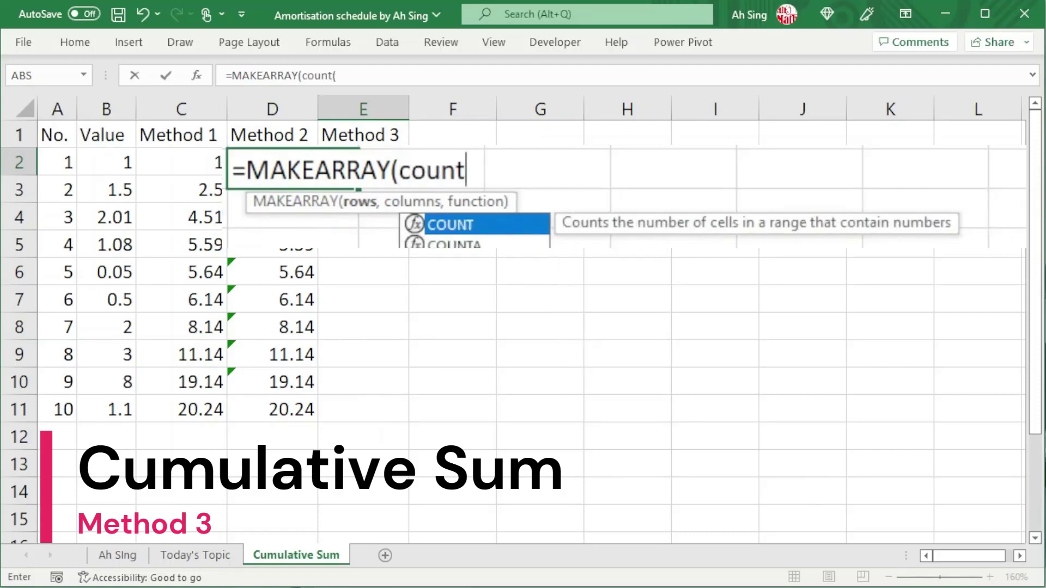
{"action": "type", "text": "("}
{"action": "left_click", "coordinate": [106, 106]}
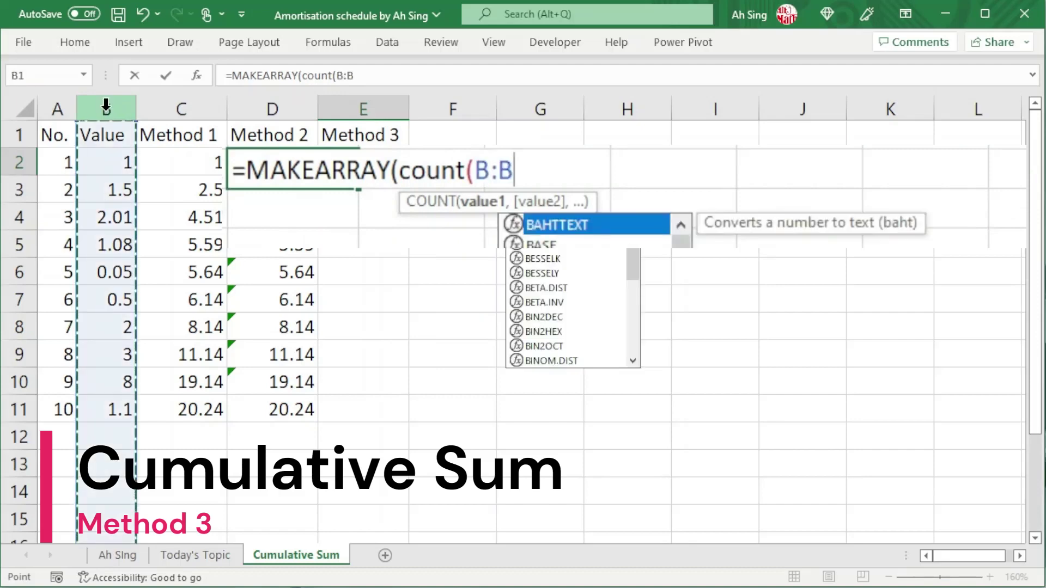
{"action": "type", "text": ")"}
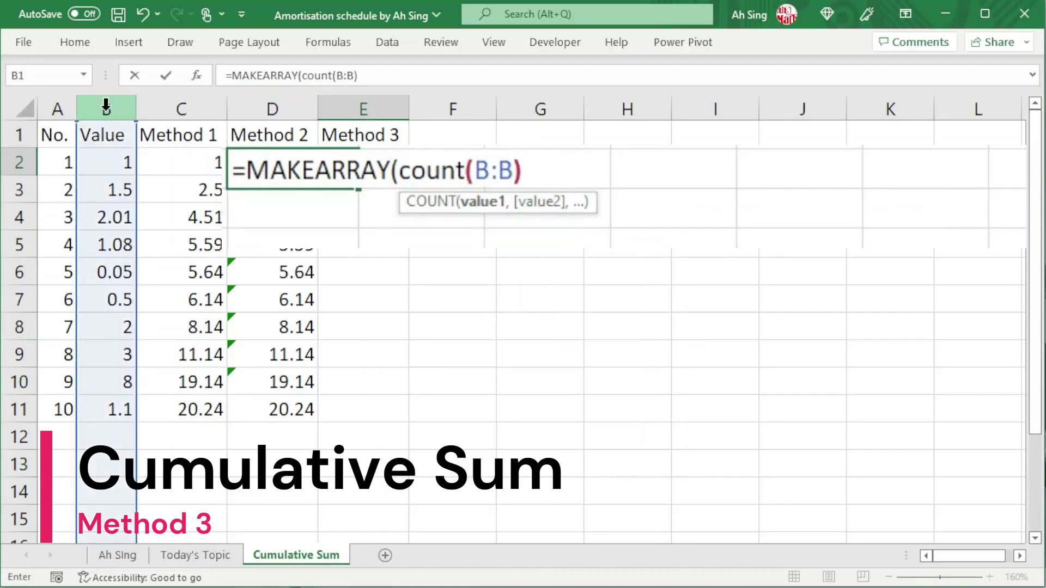
{"action": "type", "text": ","}
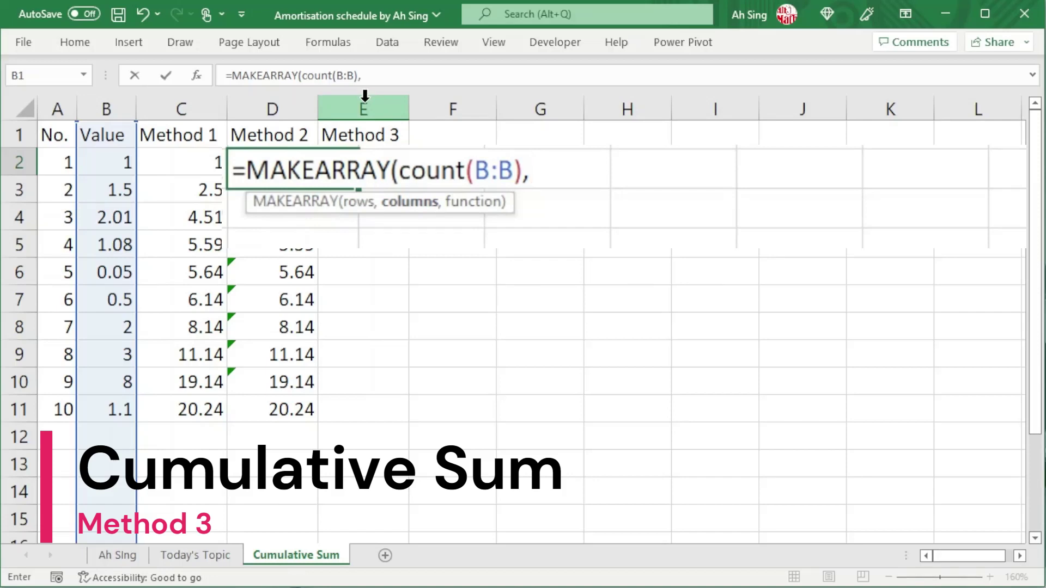
{"action": "type", "text": "1"}
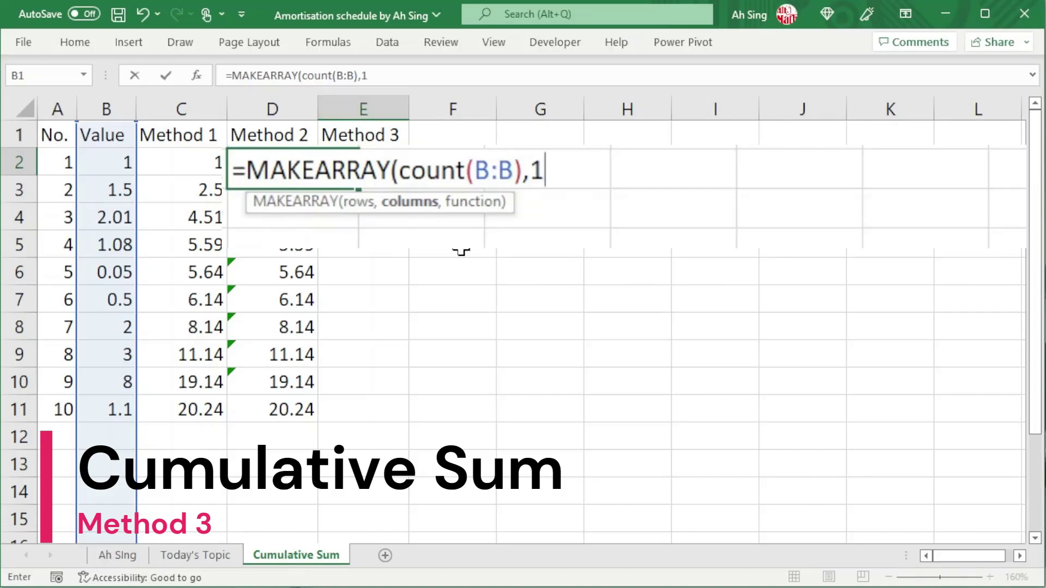
{"action": "type", "text": ","}
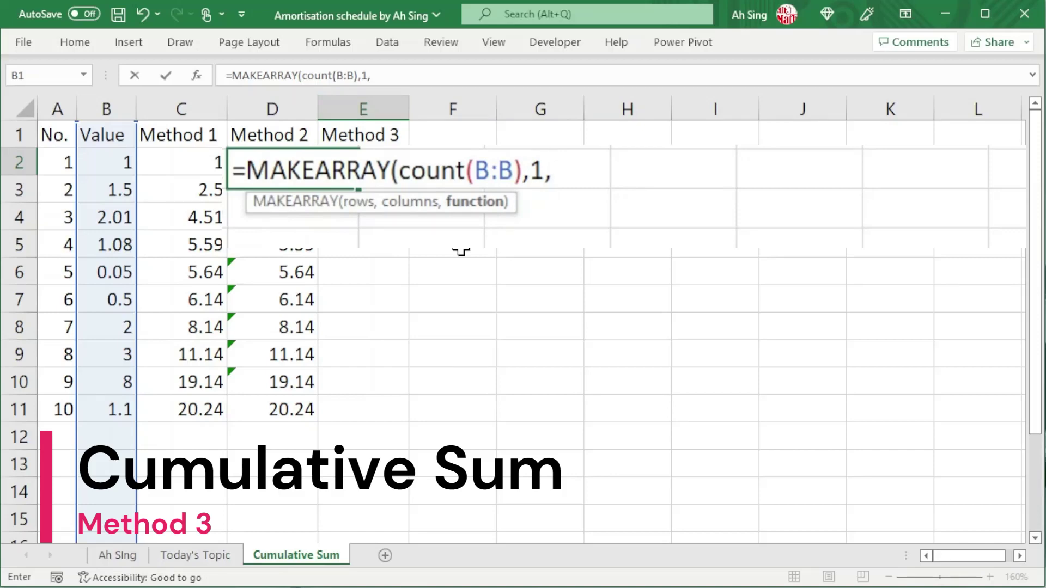
{"action": "type", "text": "lam"}
{"action": "key", "text": "Tab"}
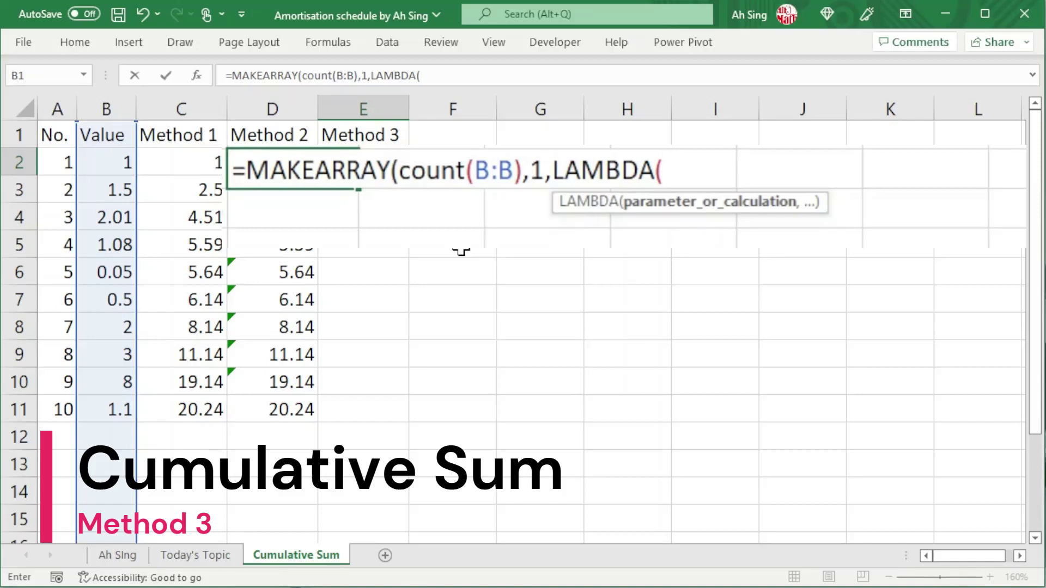
{"action": "type", "text": "r"}
{"action": "type", "text": ",c"}
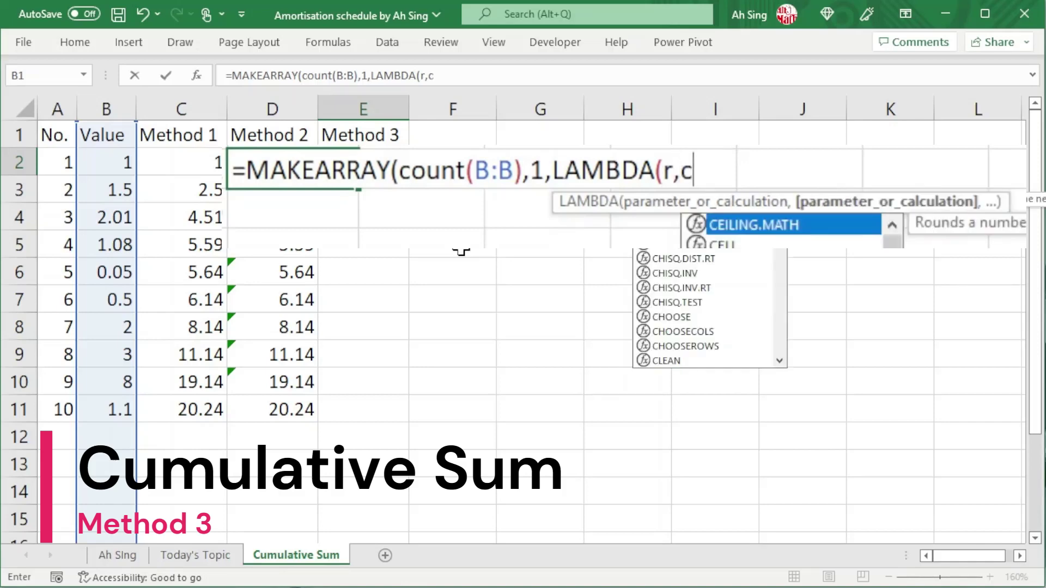
{"action": "type", "text": ","}
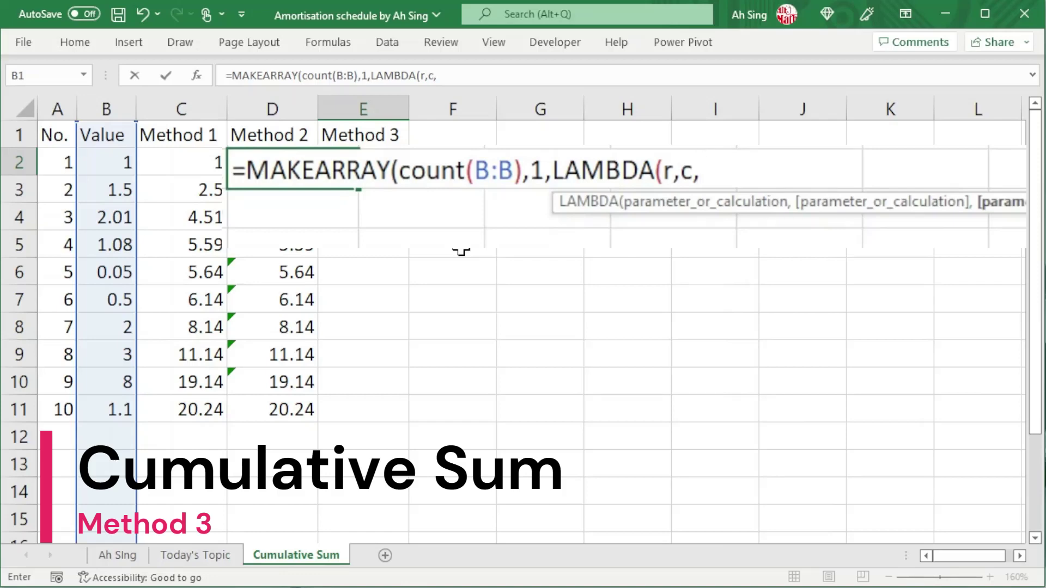
{"action": "type", "text": "sum("}
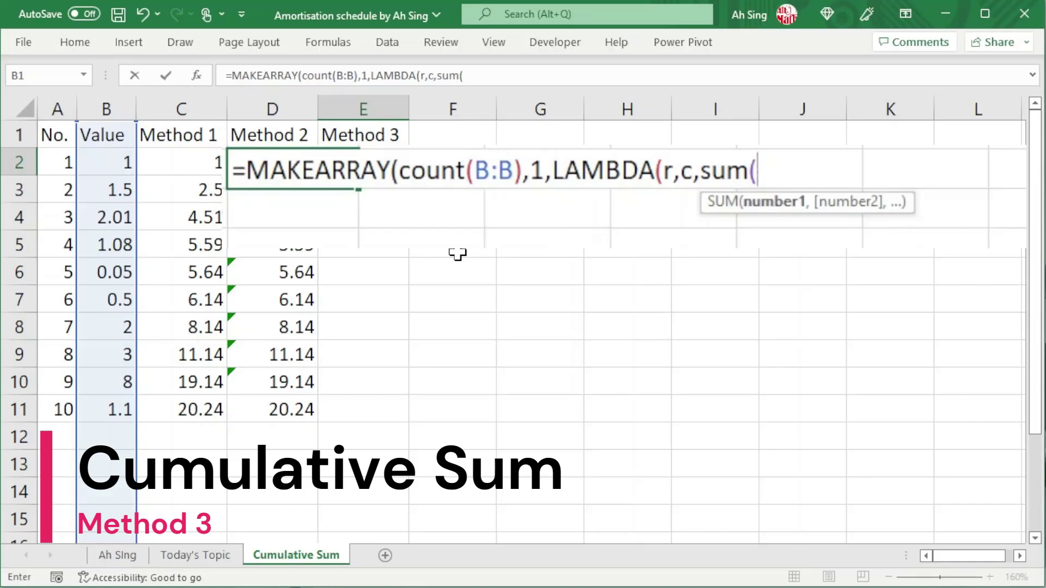
Make the SUM argument the text-built range "B2:B"&r+1
{"action": "type", "text": "B2:"}
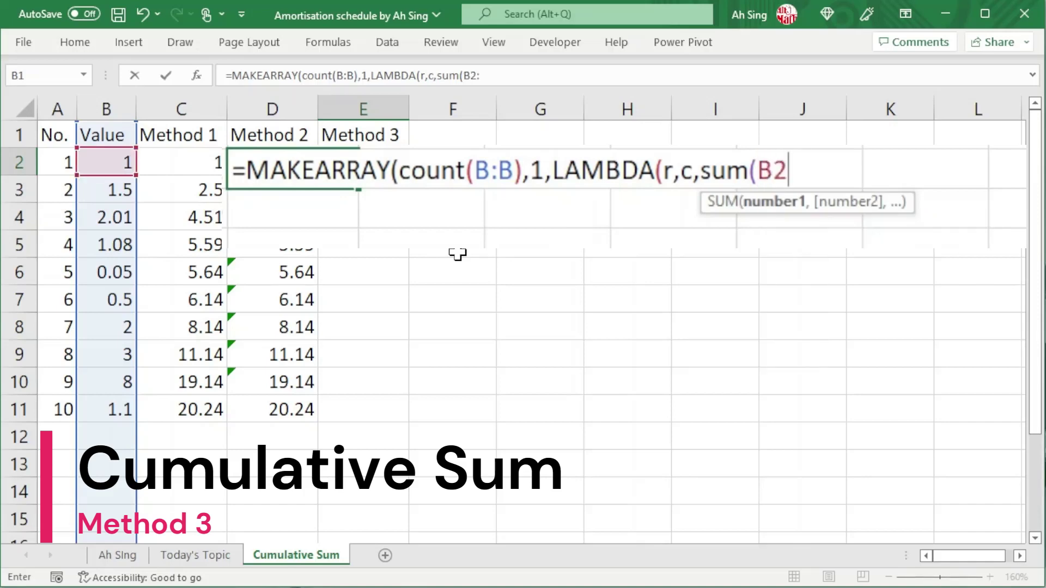
{"action": "type", "text": "B"}
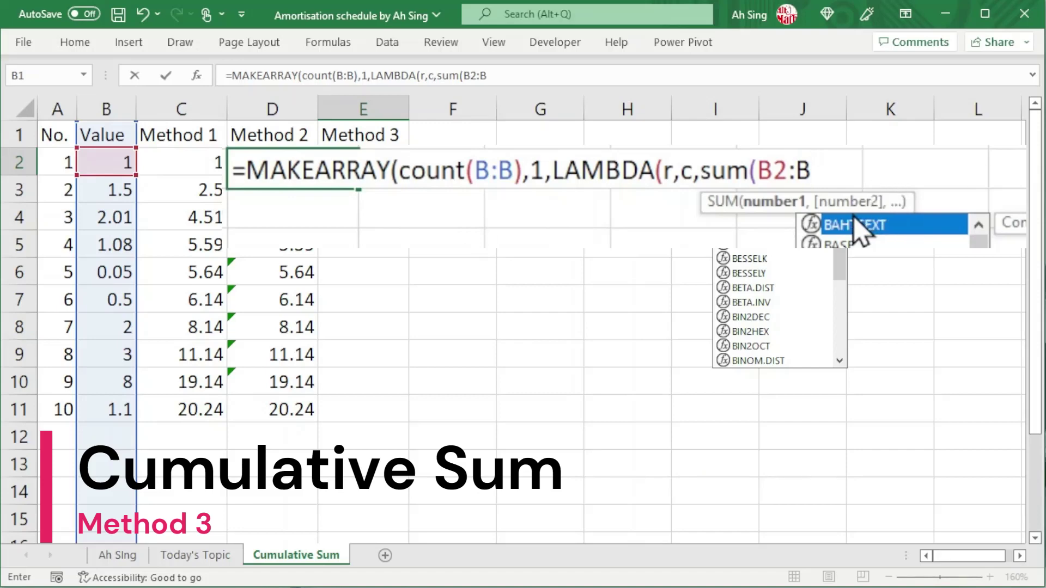
{"action": "left_click", "coordinate": [757, 170]}
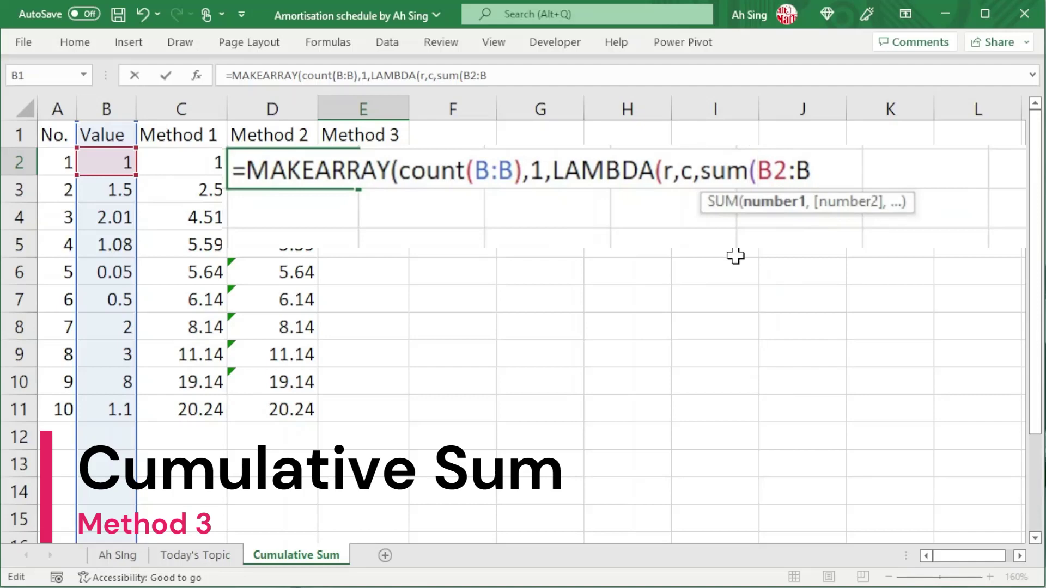
{"action": "type", "text": "\""}
{"action": "left_click", "coordinate": [827, 171]}
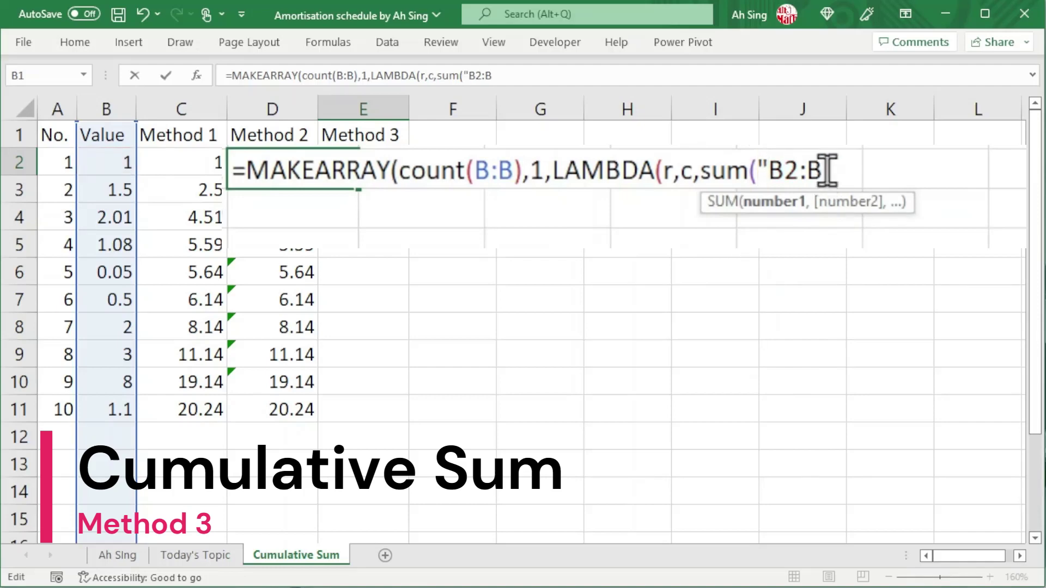
{"action": "type", "text": "\""}
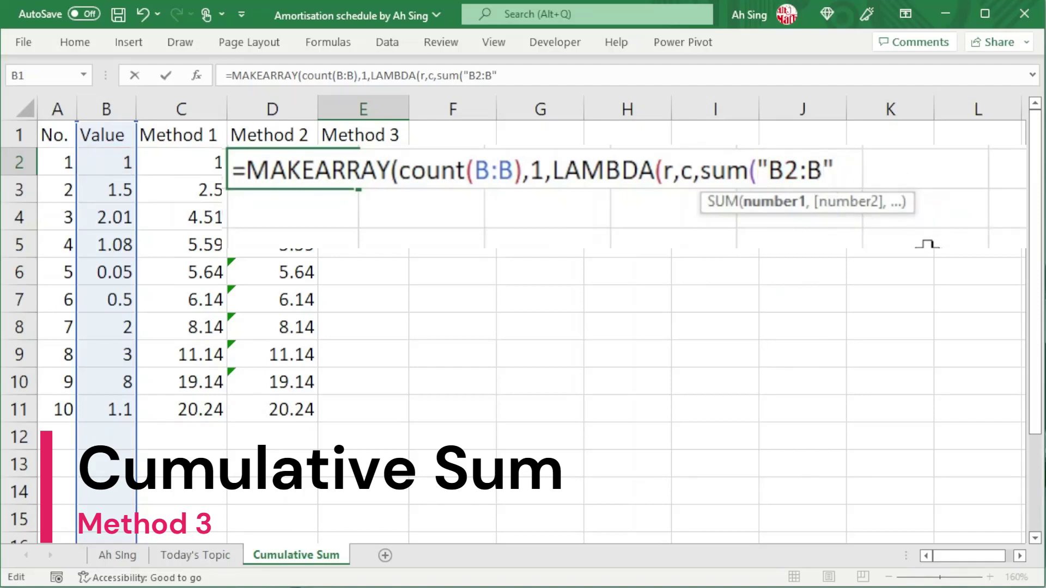
{"action": "type", "text": "&"}
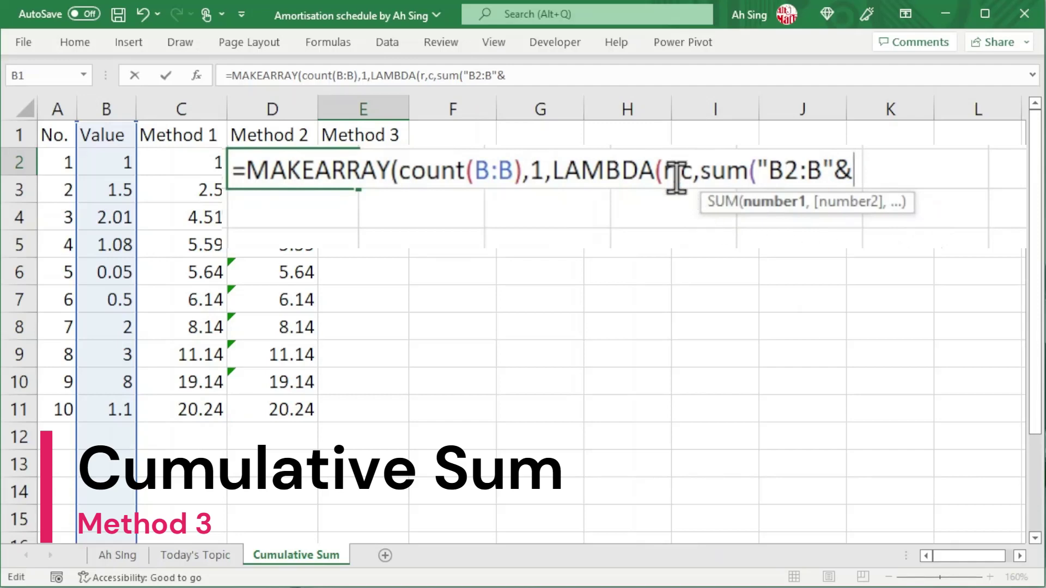
{"action": "type", "text": "r"}
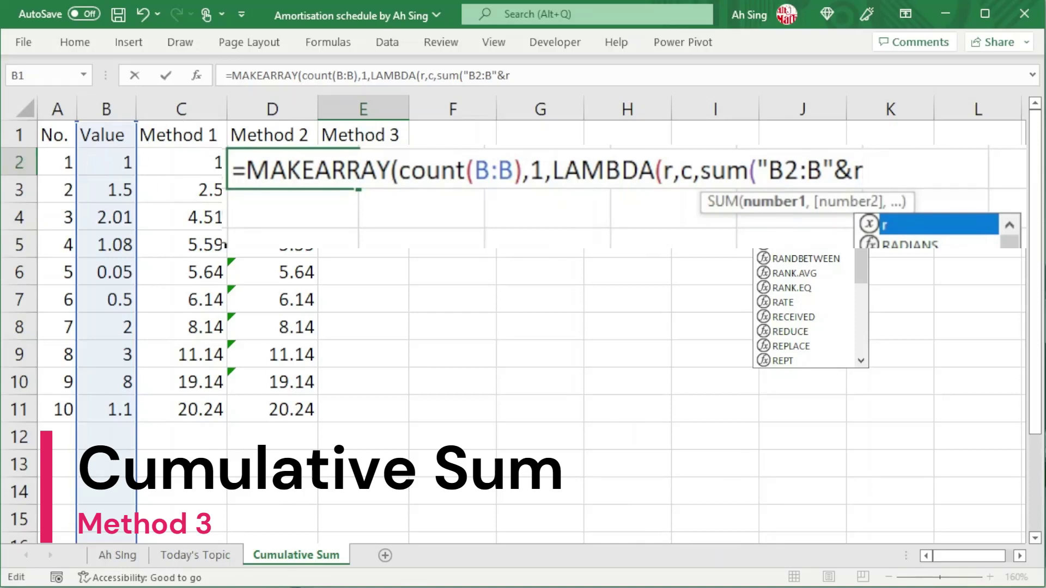
{"action": "type", "text": "+1"}
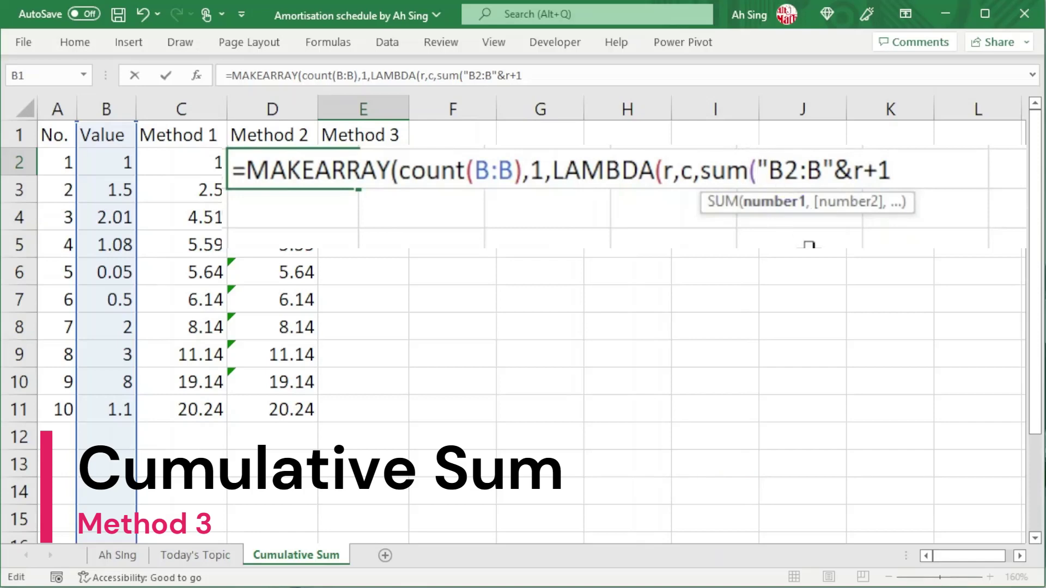
Wrap "B2:B"&r+1 in INDIRECT and close all the formula's parentheses
{"action": "type", "text": "ind"}
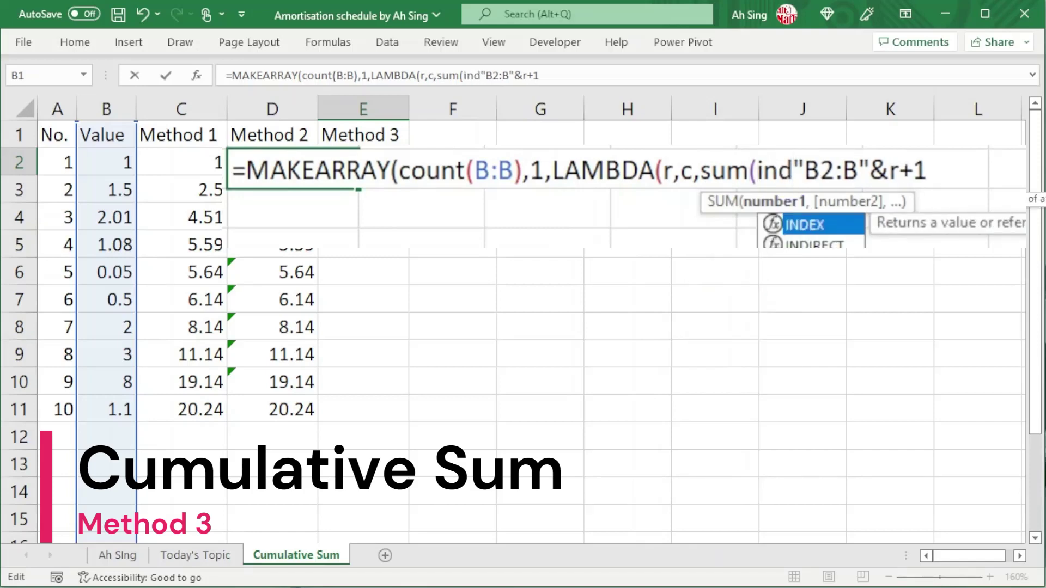
{"action": "key", "text": "Down"}
{"action": "key", "text": "Tab"}
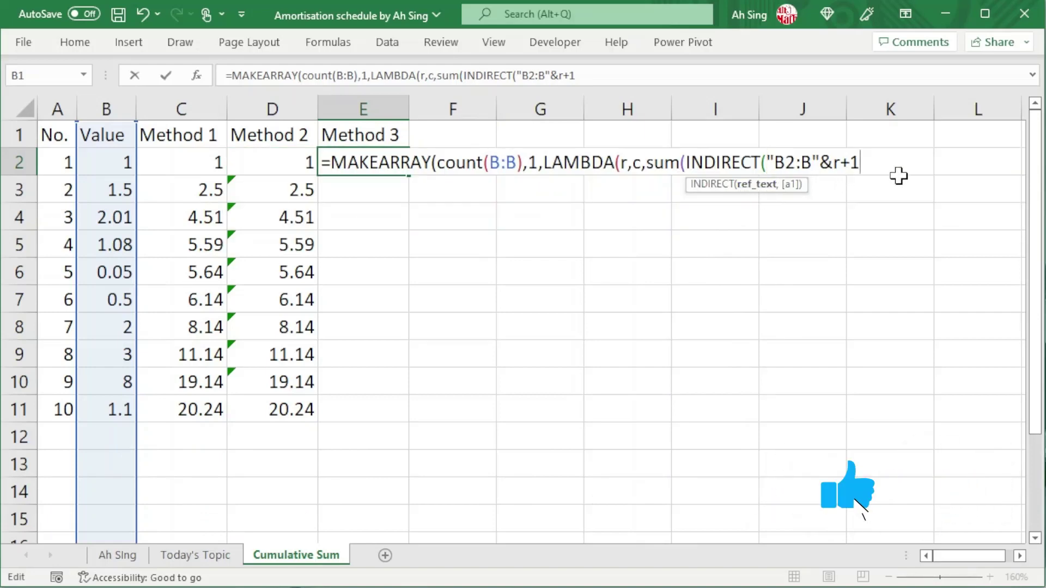
{"action": "type", "text": ")"}
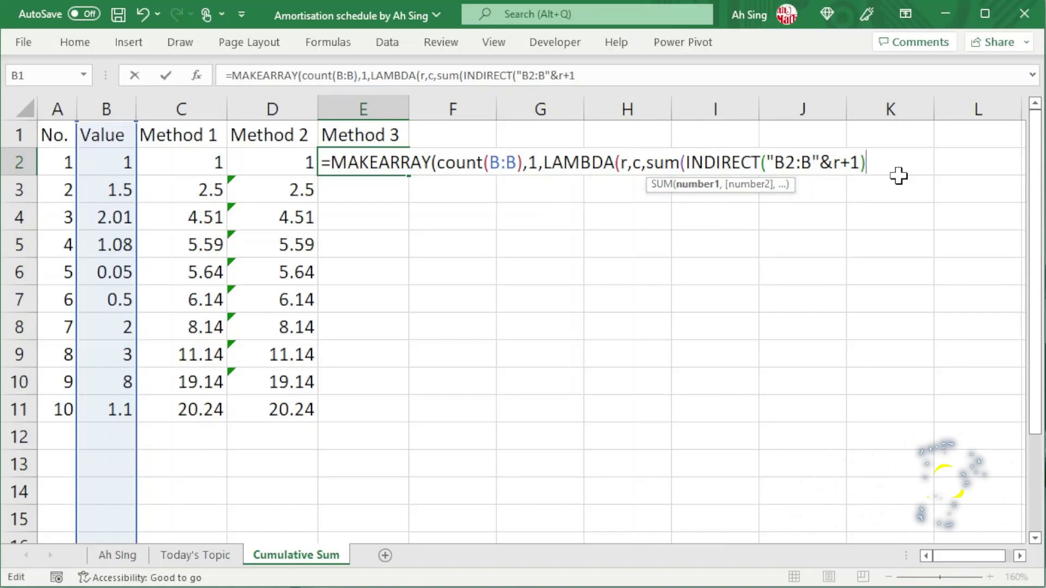
{"action": "type", "text": ")"}
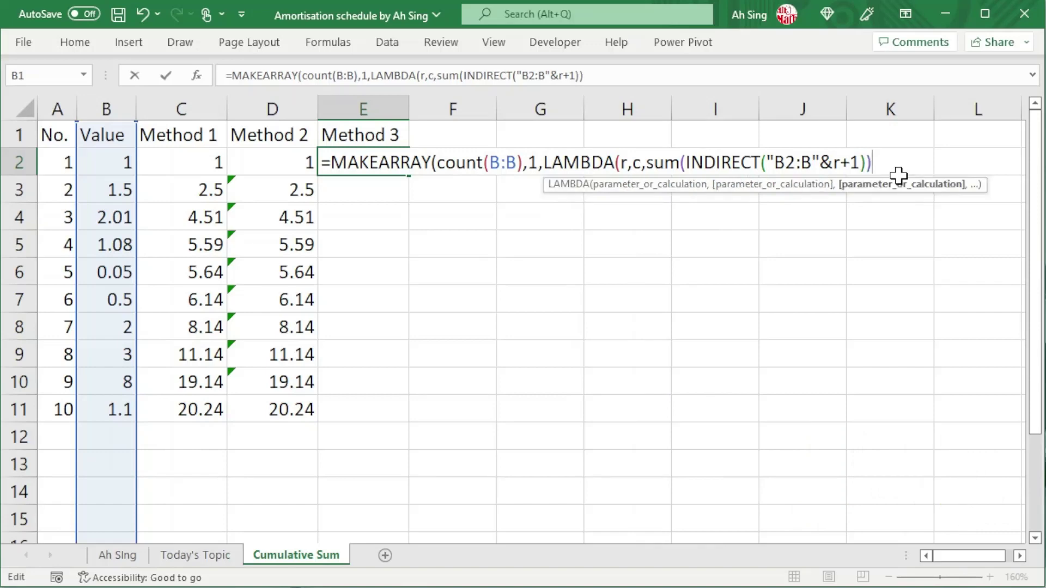
{"action": "type", "text": ")"}
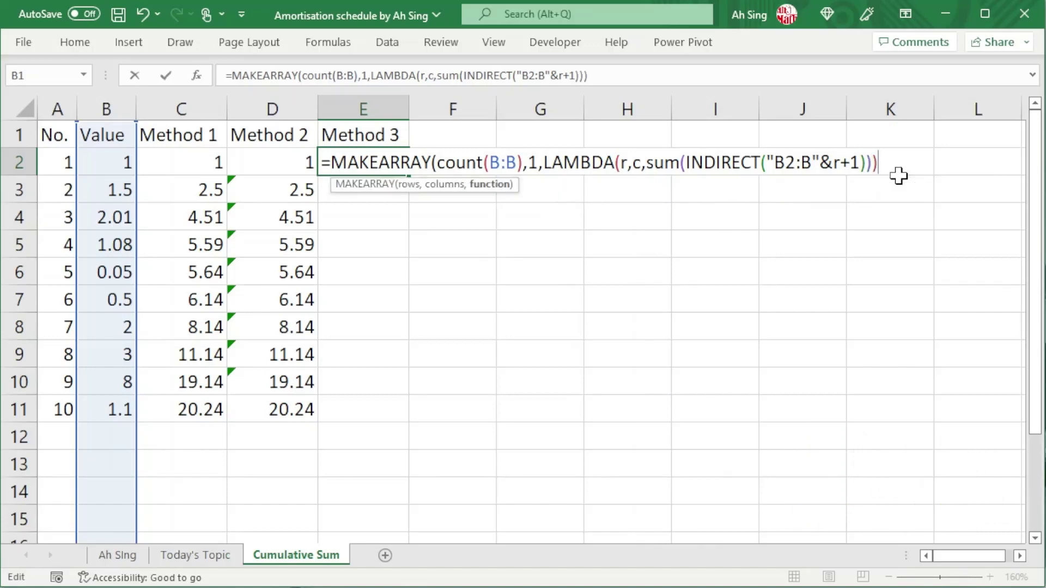
{"action": "type", "text": ")"}
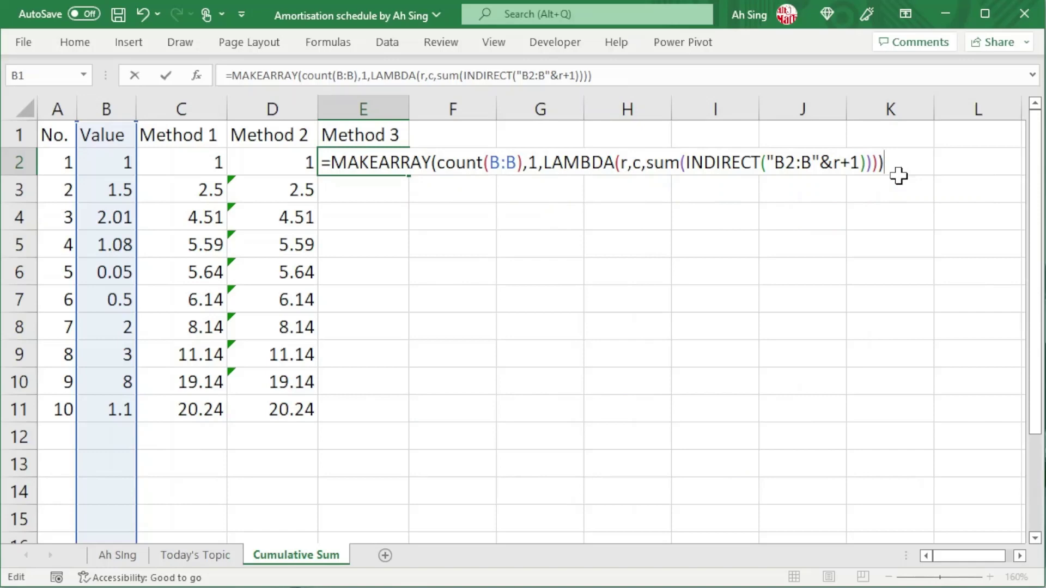
Add values 1.5, 56.6, 9.5 and 4.6 in B12:B15, extending Method 3 to 92.44
{"action": "left_click", "coordinate": [106, 410]}
{"action": "left_click", "coordinate": [107, 436]}
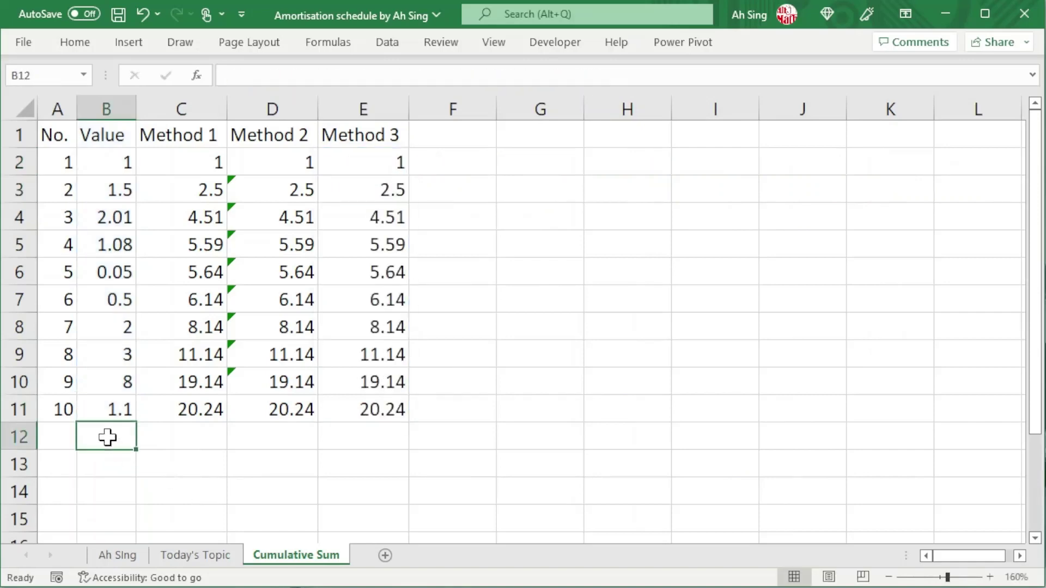
{"action": "type", "text": "1.5"}
{"action": "key", "text": "Return"}
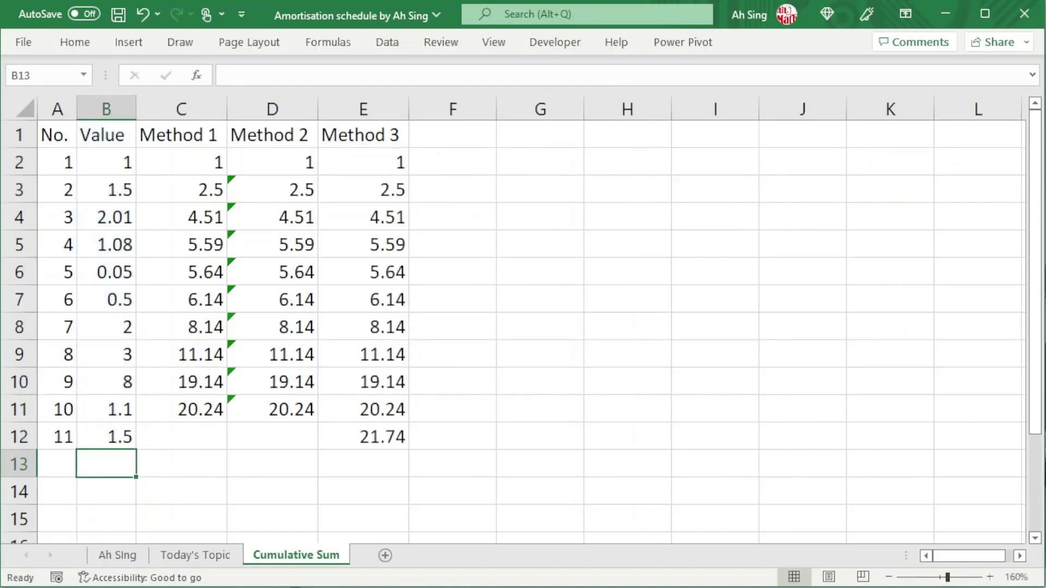
{"action": "type", "text": "56.6"}
{"action": "key", "text": "Return"}
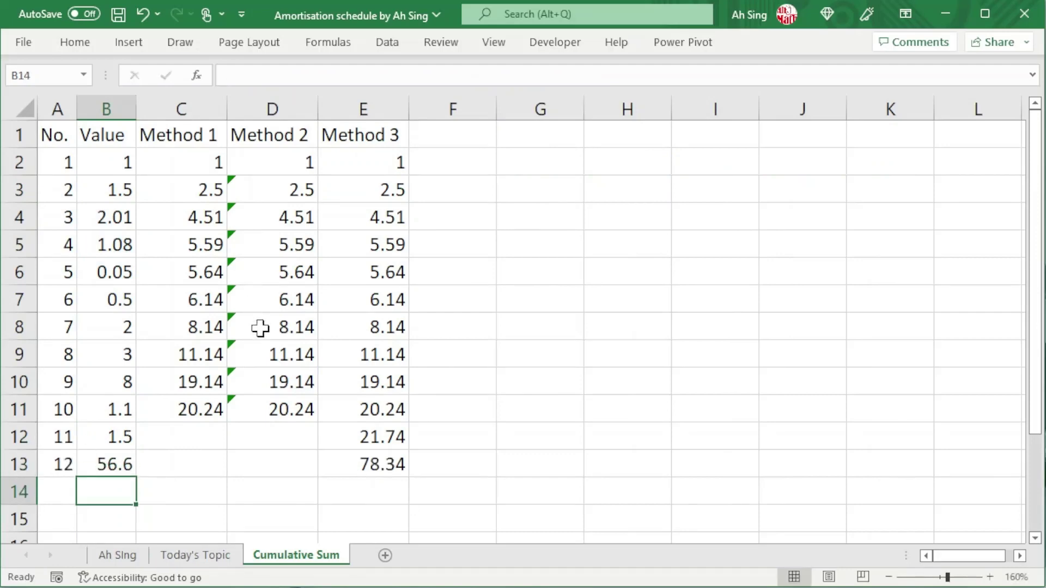
{"action": "type", "text": "9.5"}
{"action": "key", "text": "Return"}
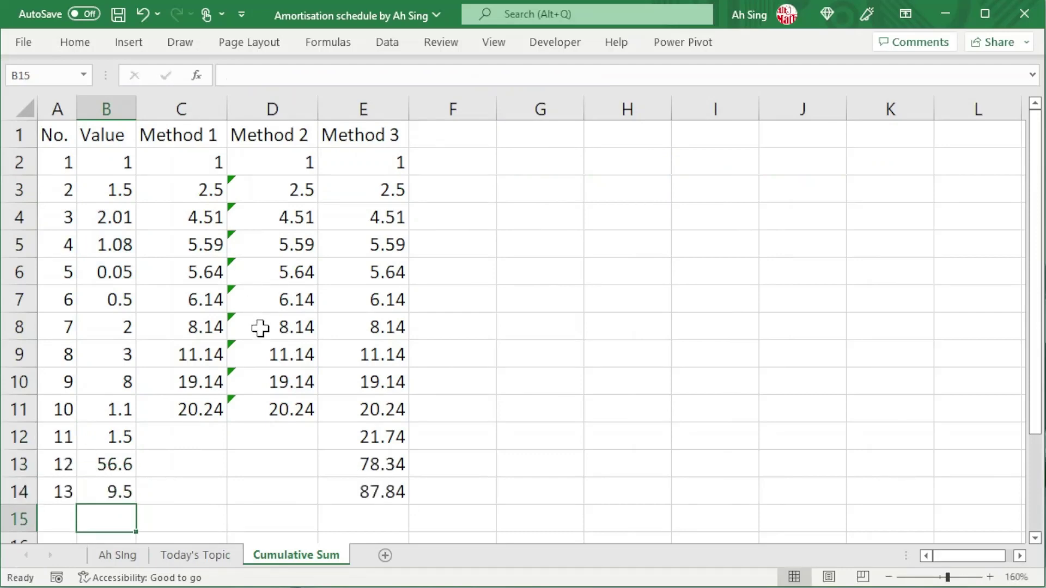
{"action": "type", "text": "4.6"}
{"action": "key", "text": "Return"}
{"action": "scroll", "coordinate": [260, 328], "scroll_direction": "up", "scroll_amount": 1}
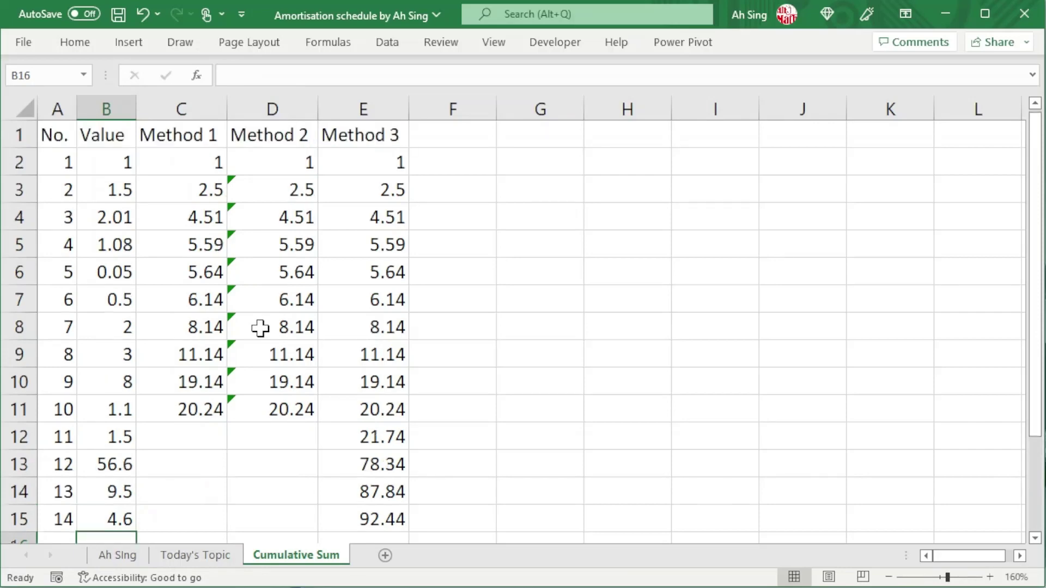